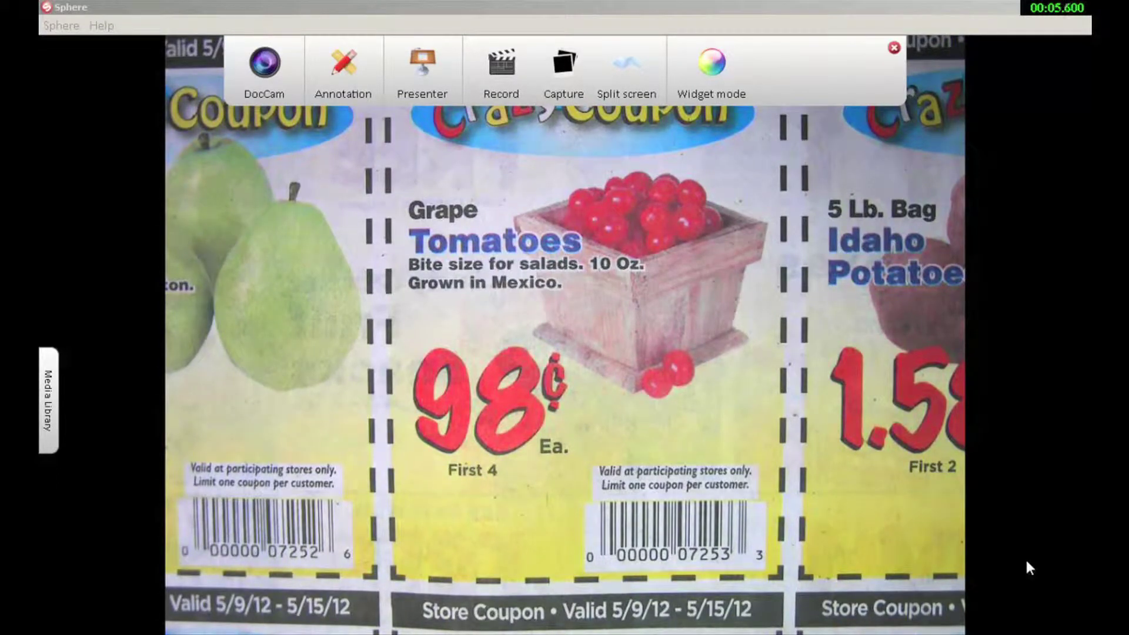
Zoom the document camera image in and back out, and reset its zoom
left_click(947, 525)
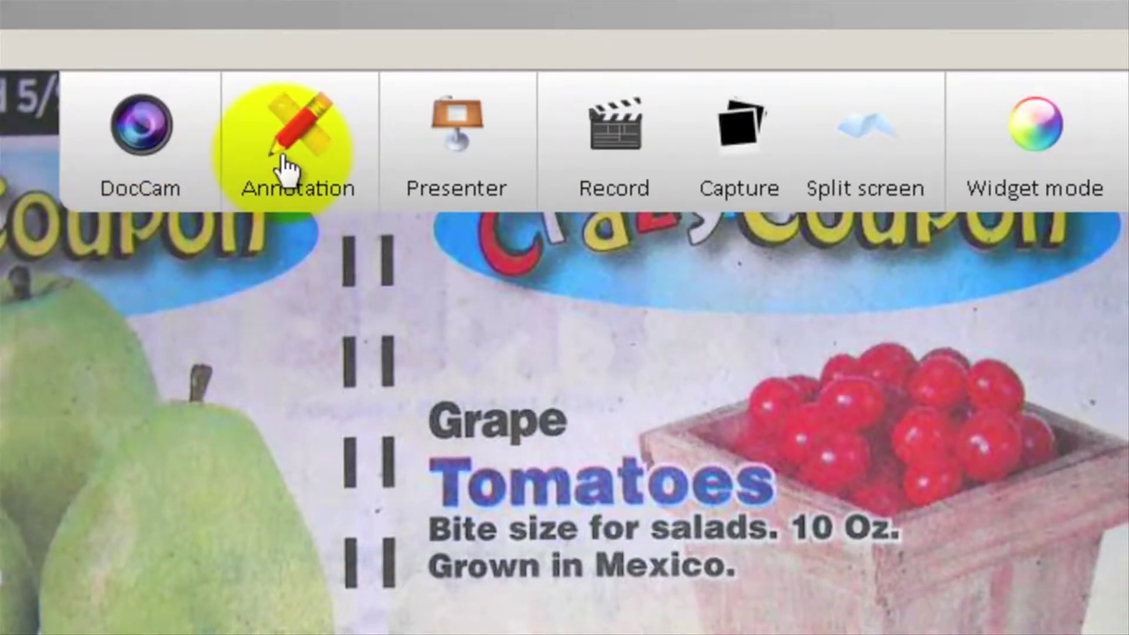
left_click(152, 134)
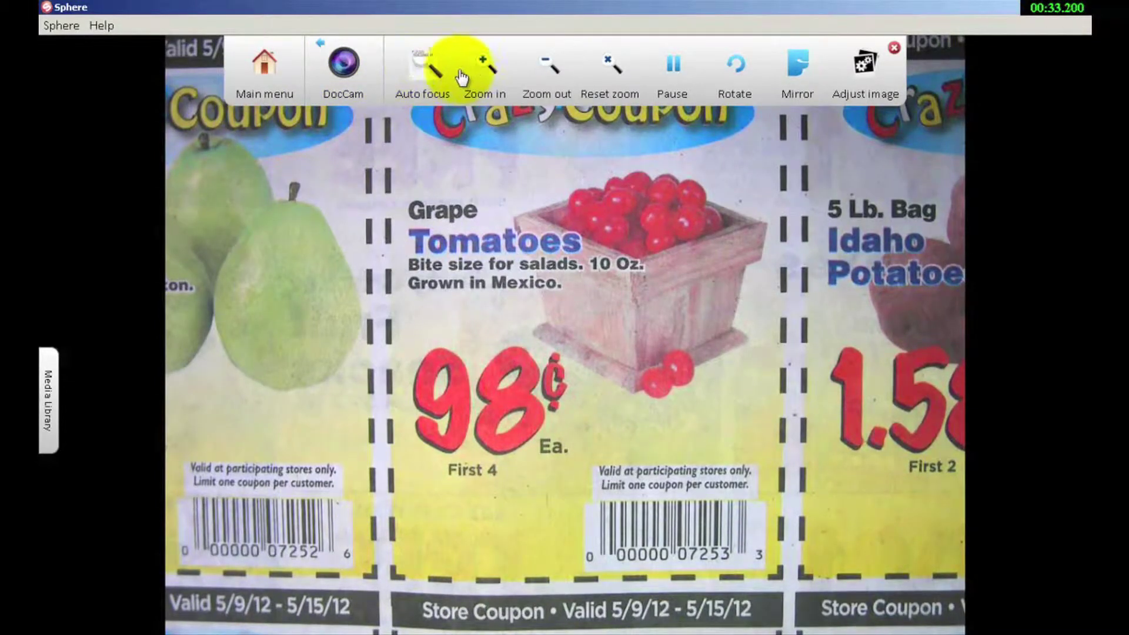
left_click(480, 77)
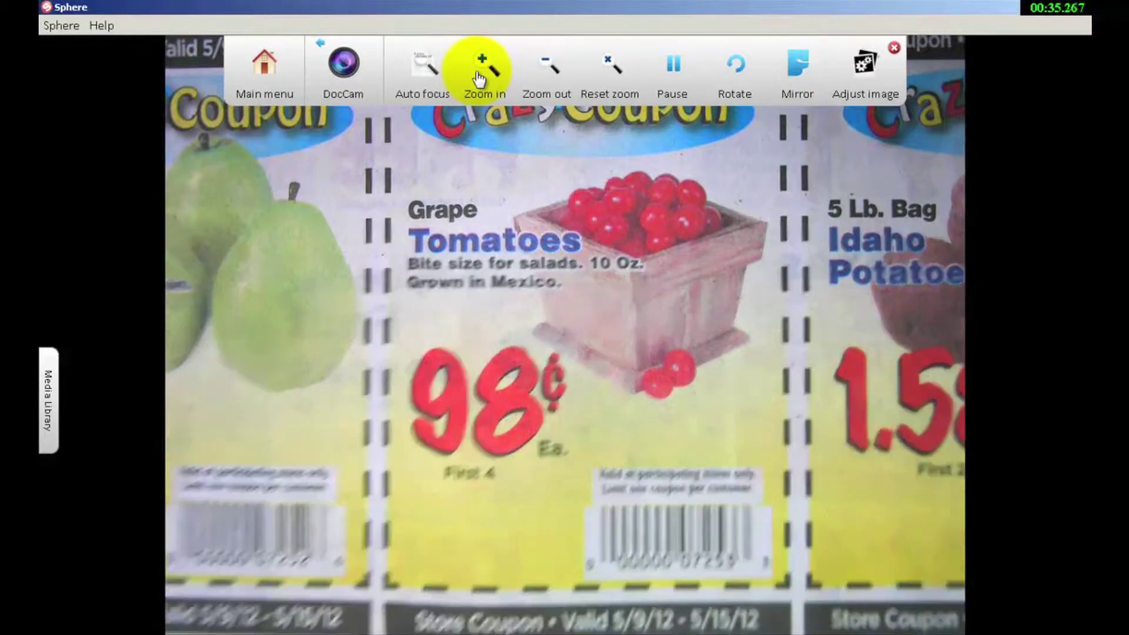
left_click(544, 66)
left_click(607, 73)
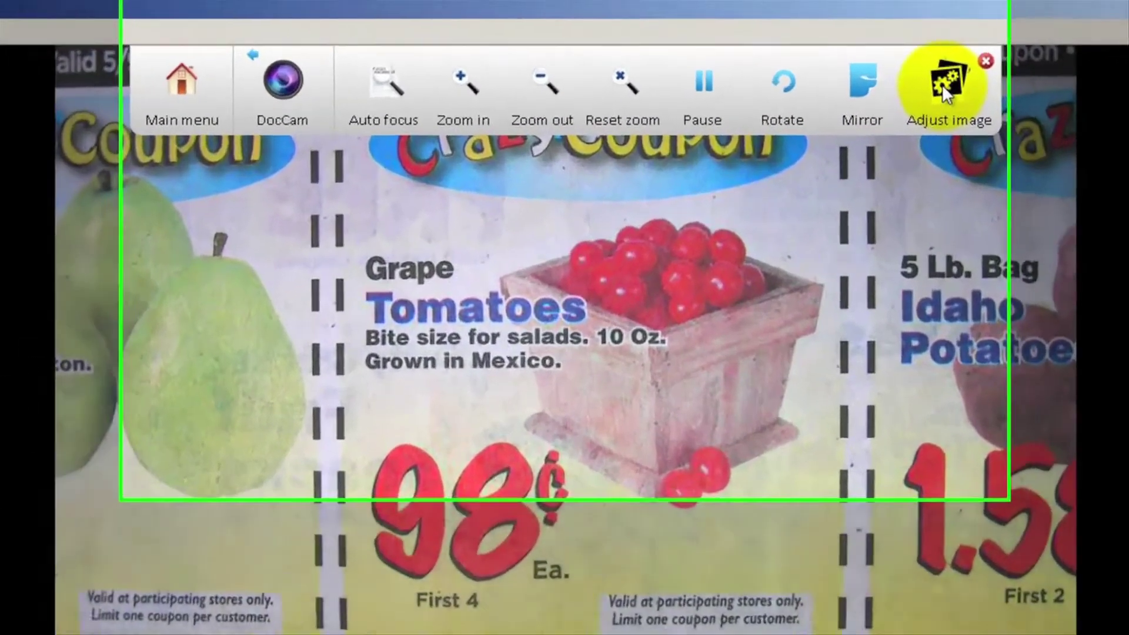
Try the Black and White and inverted-color camera modes on the camera image, switching each one off again
left_click(862, 70)
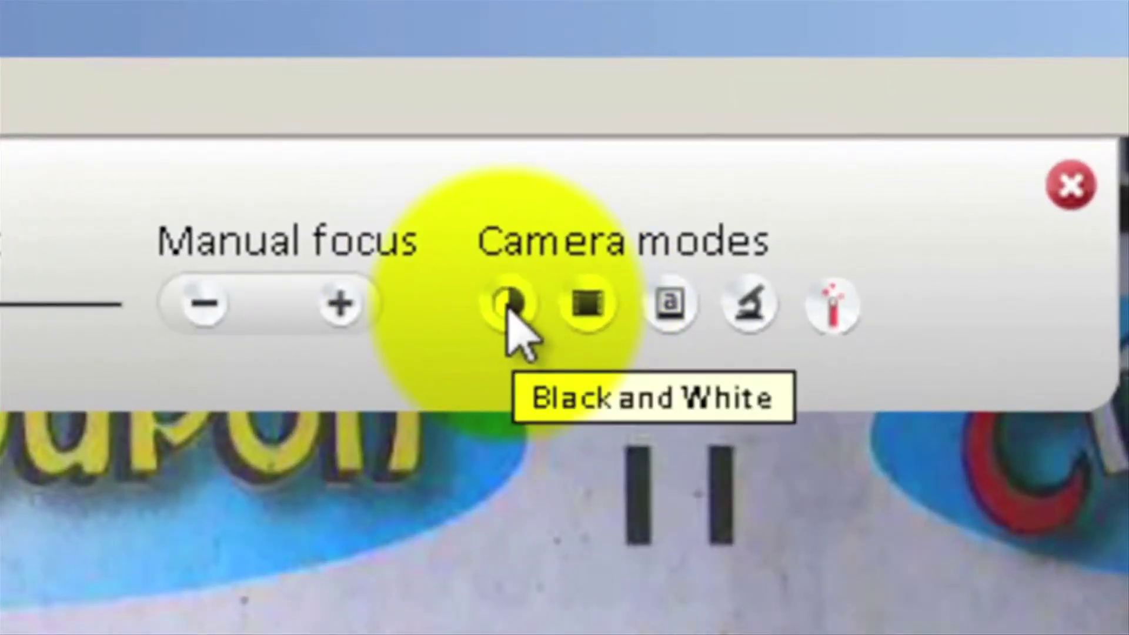
left_click(509, 311)
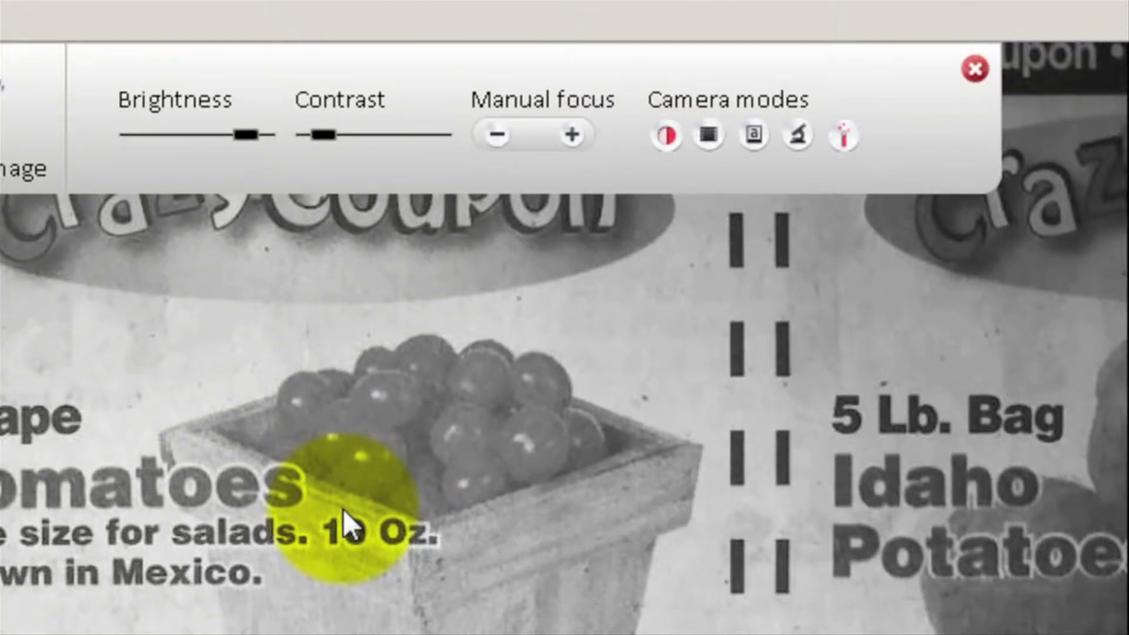
left_click(669, 140)
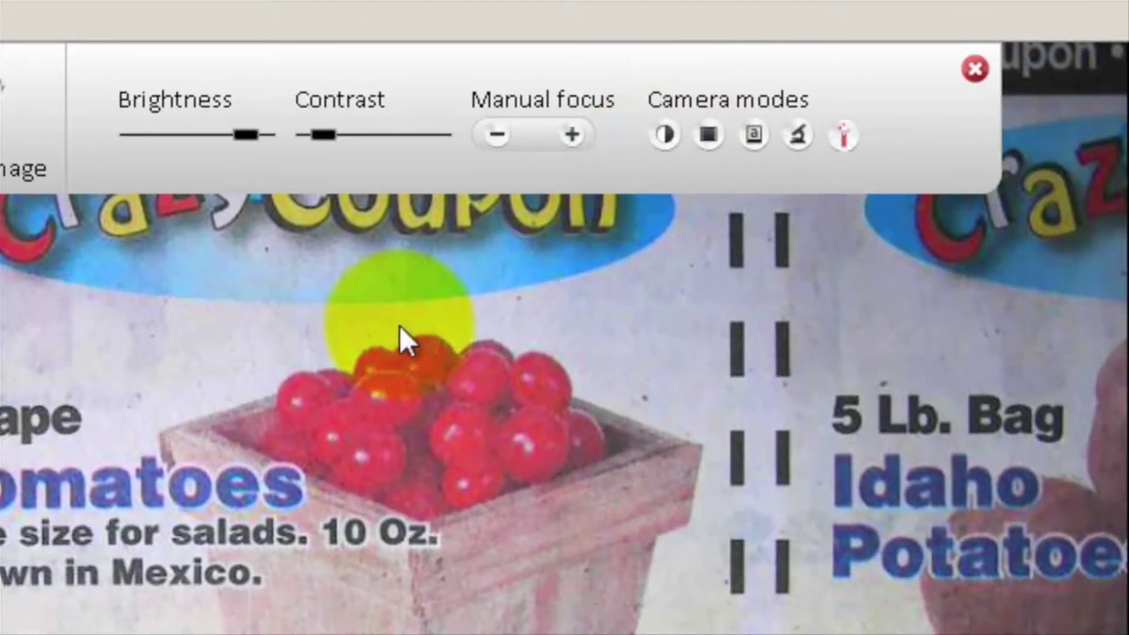
left_click(708, 137)
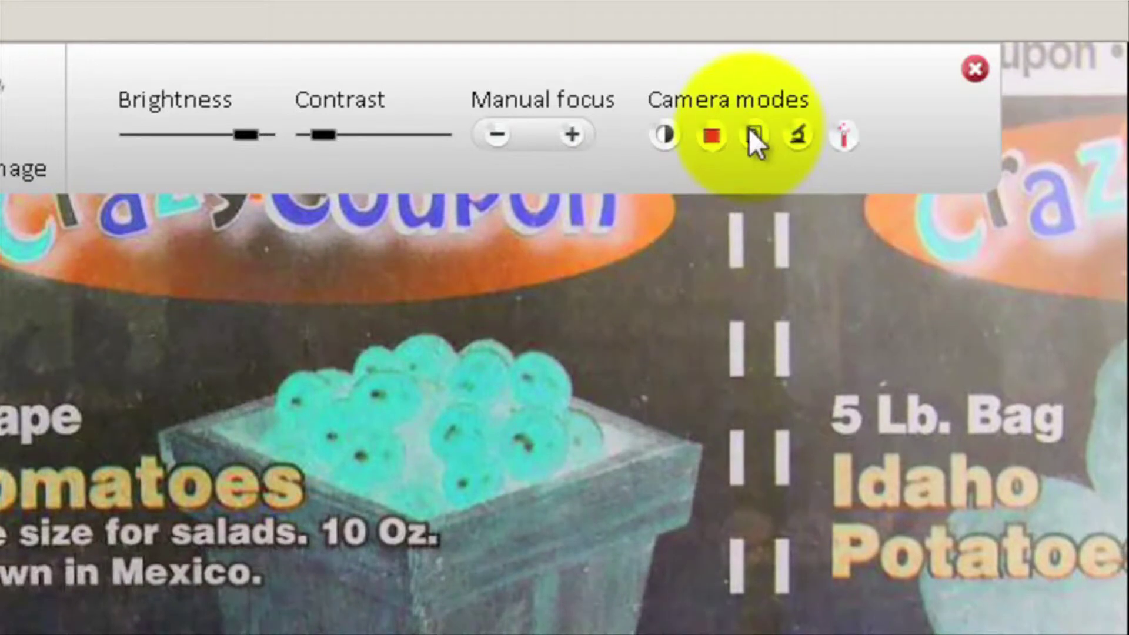
left_click(715, 135)
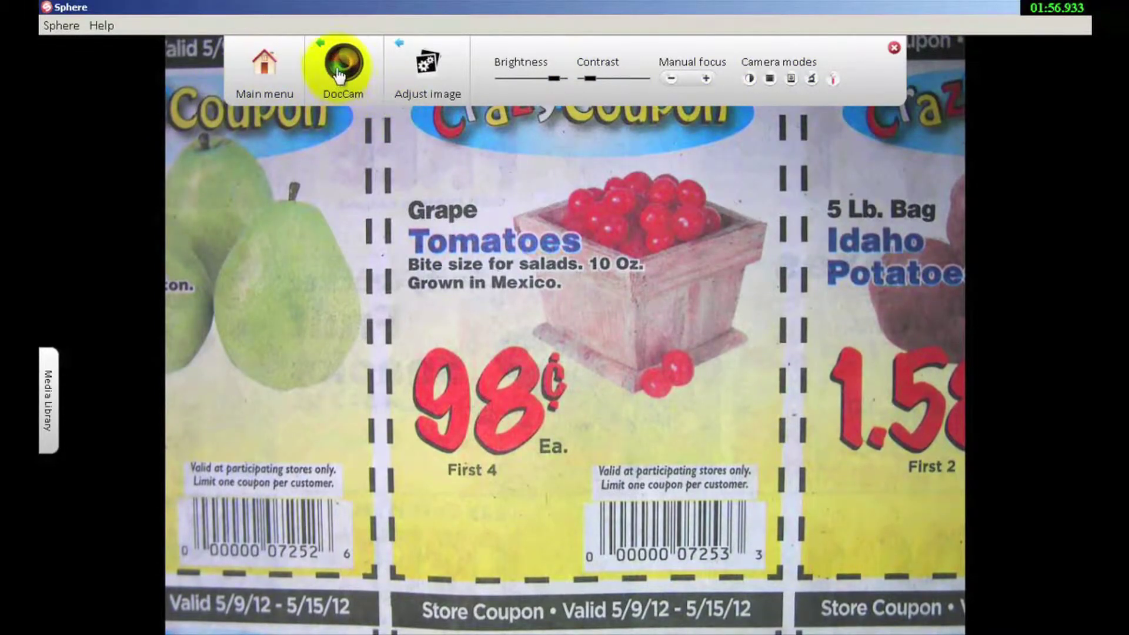
Draw two red freehand strokes over the word "Grape", one 5 px and one 24 px thick
left_click(263, 65)
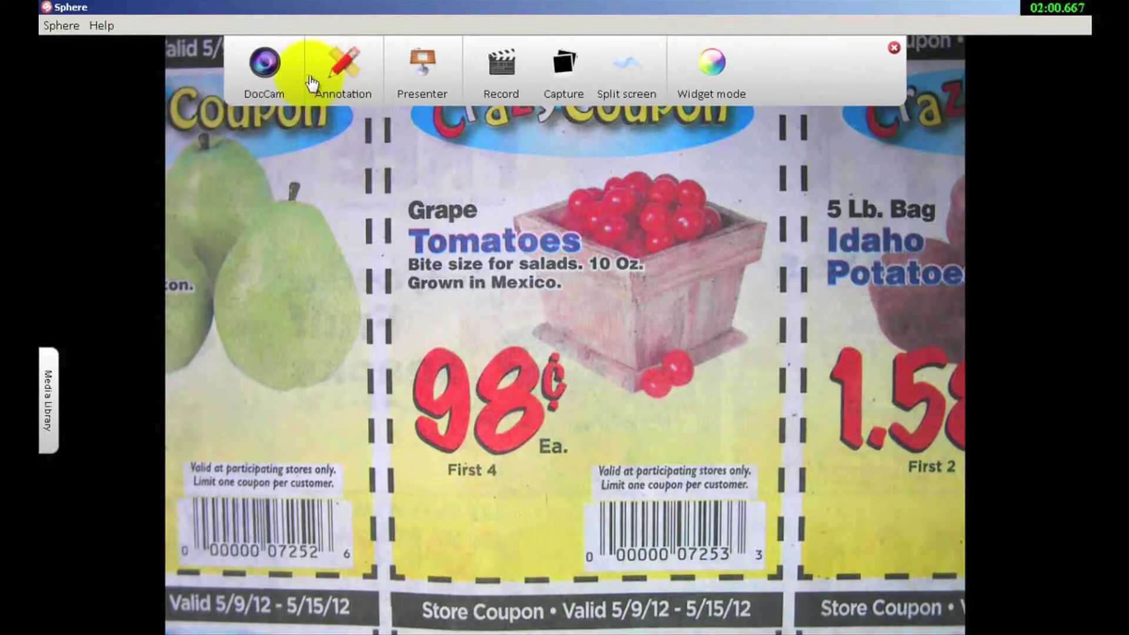
left_click(346, 71)
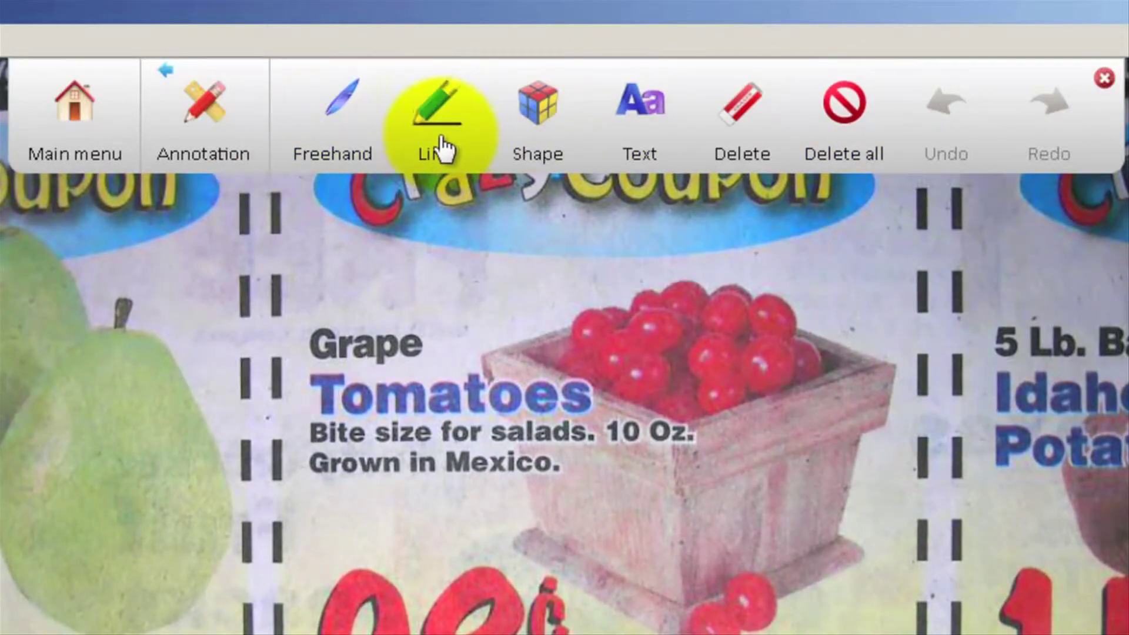
left_click(339, 106)
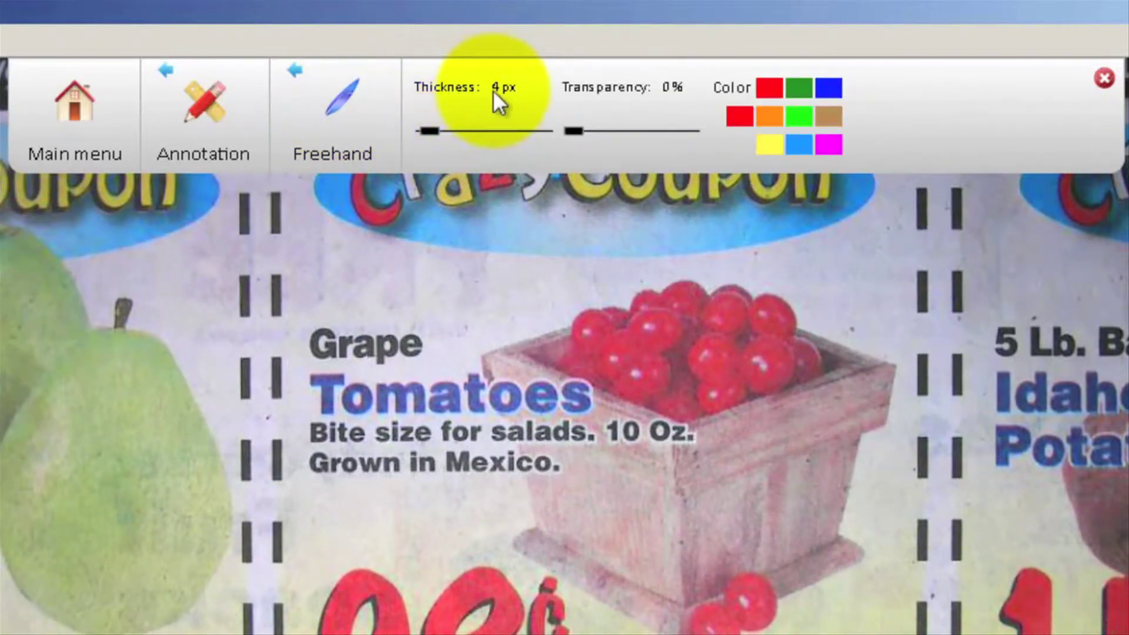
mouse_move(429, 130)
left_mouse_down()
mouse_move(463, 130)
mouse_move(430, 129)
left_mouse_up()
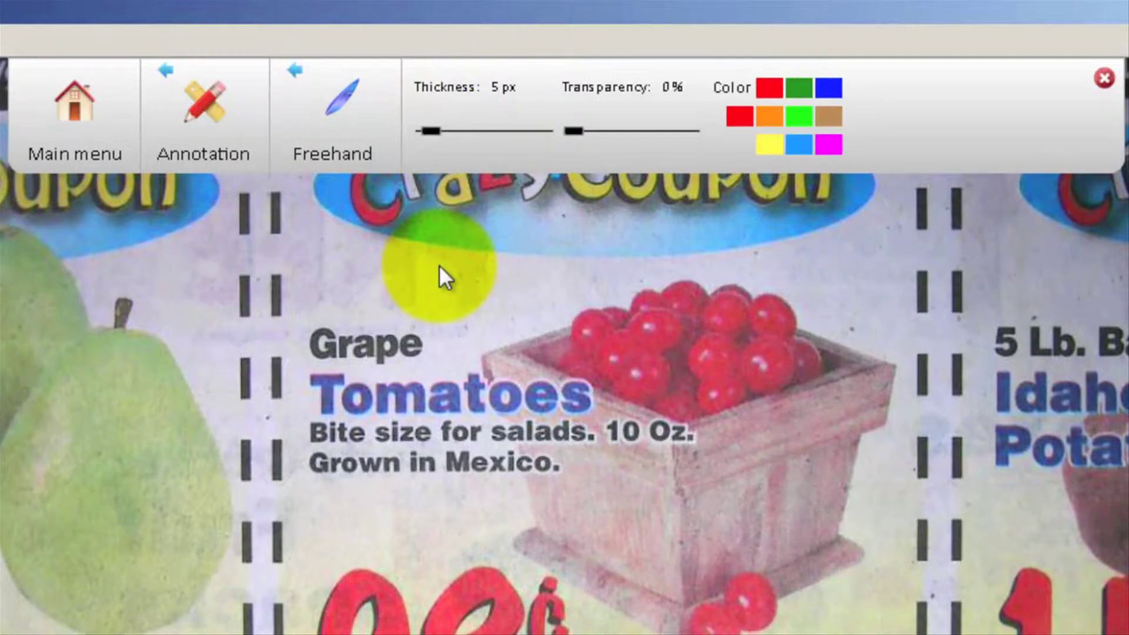
left_click_drag(438, 264, 314, 356)
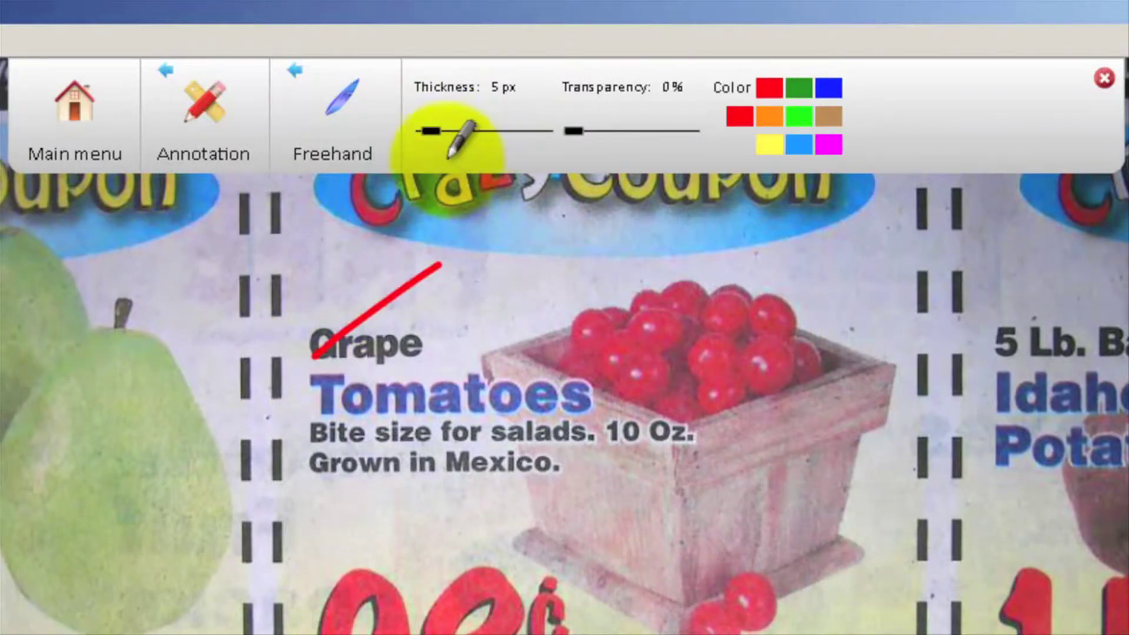
left_click_drag(432, 130, 454, 129)
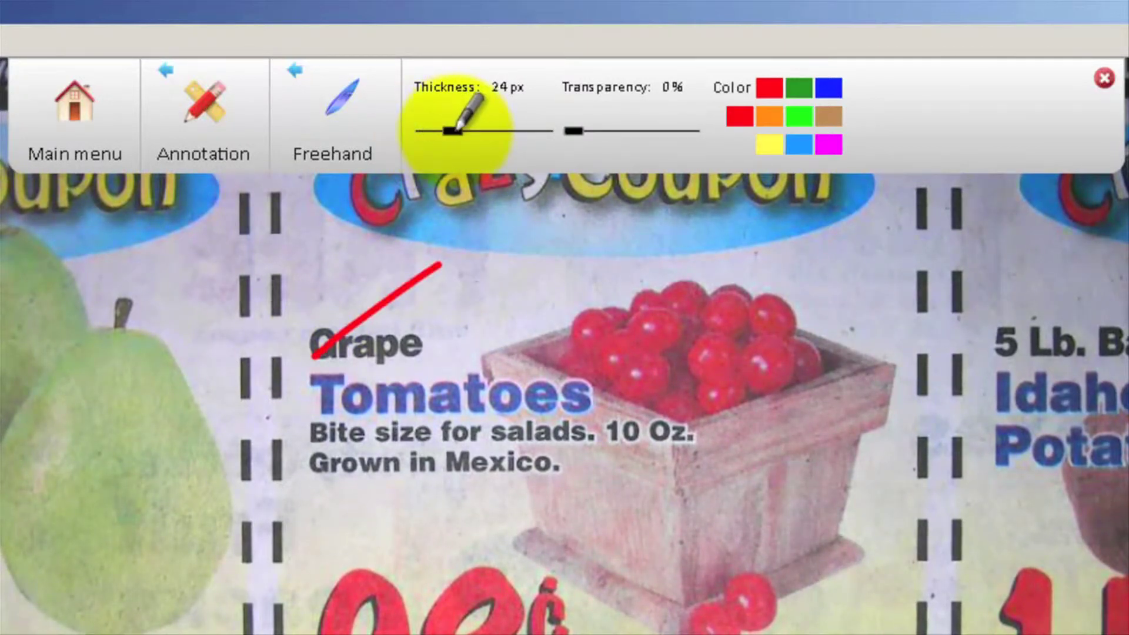
left_click_drag(481, 283, 396, 353)
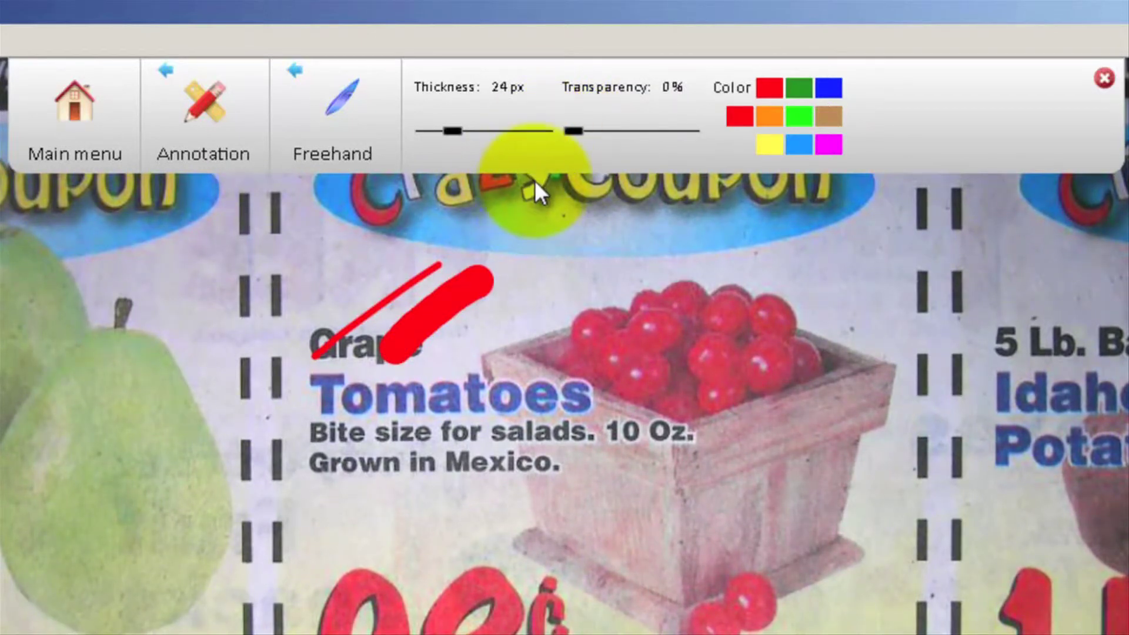
Highlight "Grown in Mexico." with a bright green freehand stroke at 61% transparency
left_click_drag(574, 130, 646, 126)
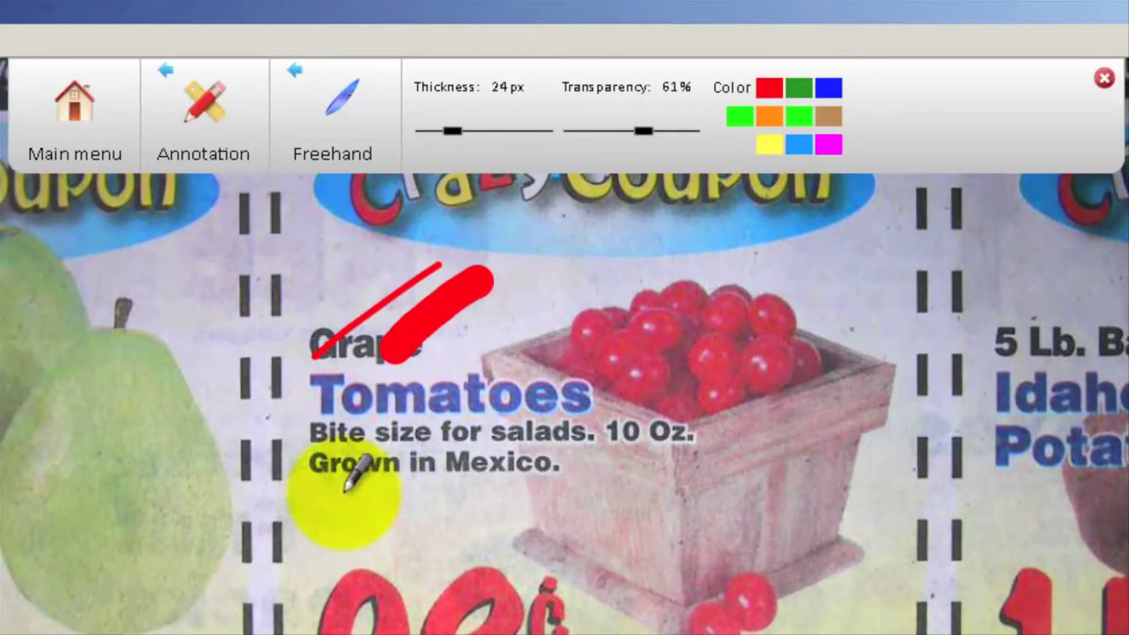
left_click_drag(300, 469, 547, 472)
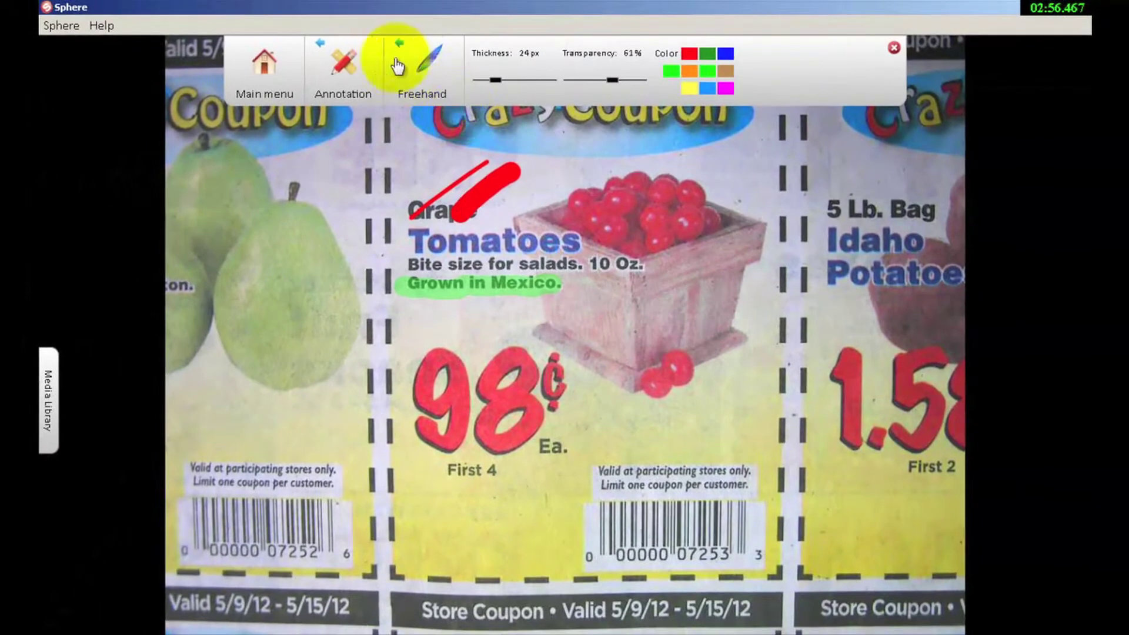
left_click(418, 77)
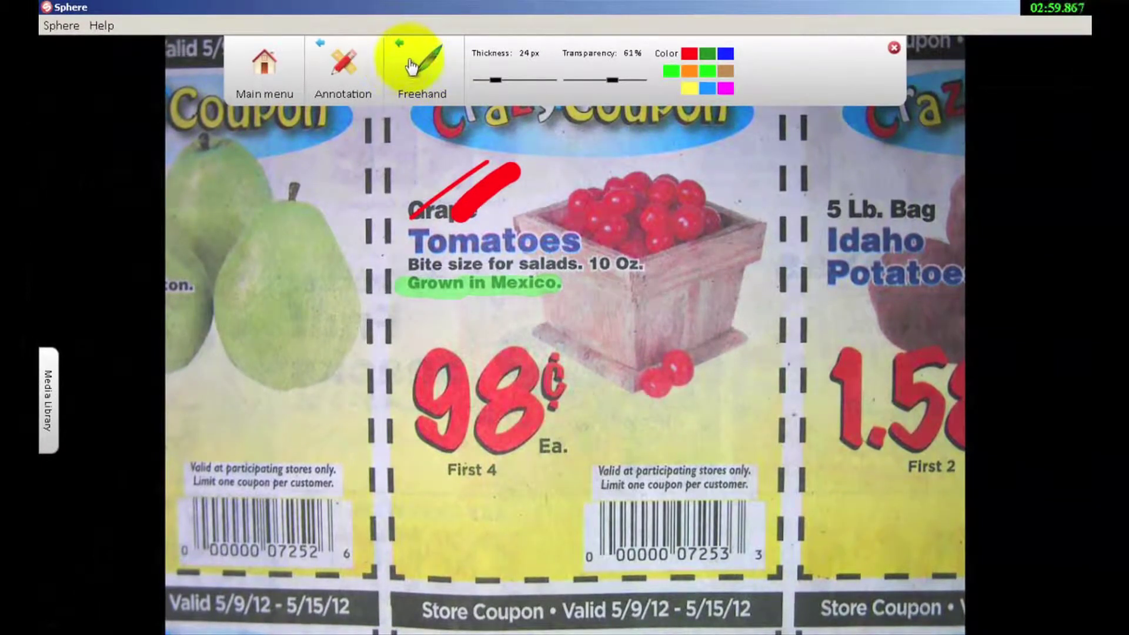
left_click(410, 56)
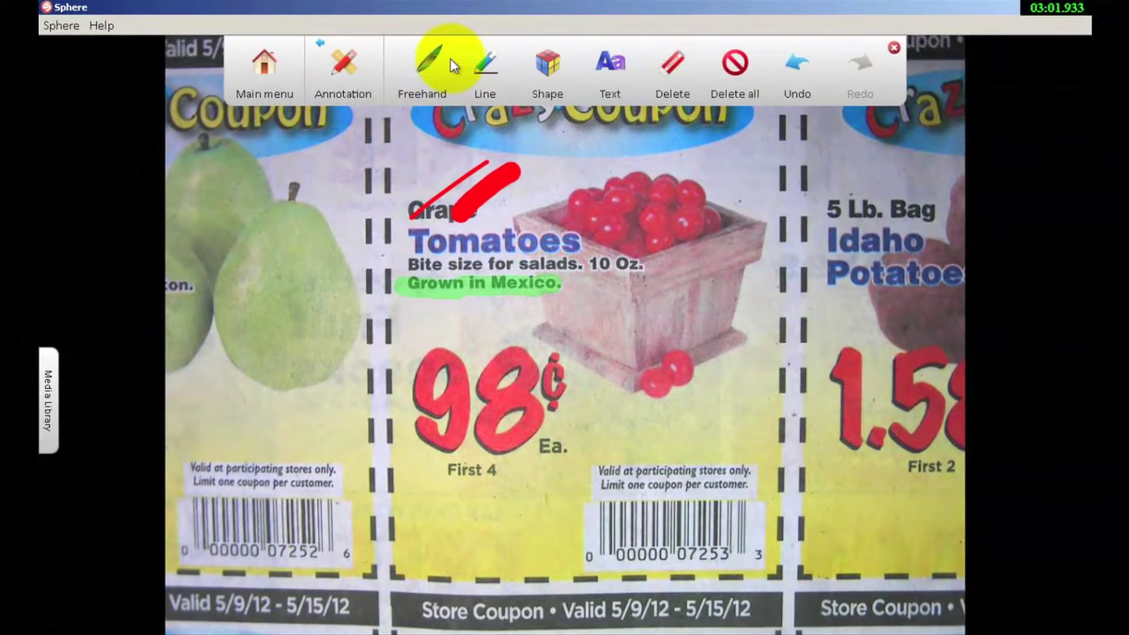
Set the Line annotation tool to 5 px thickness and dark green
left_click(483, 64)
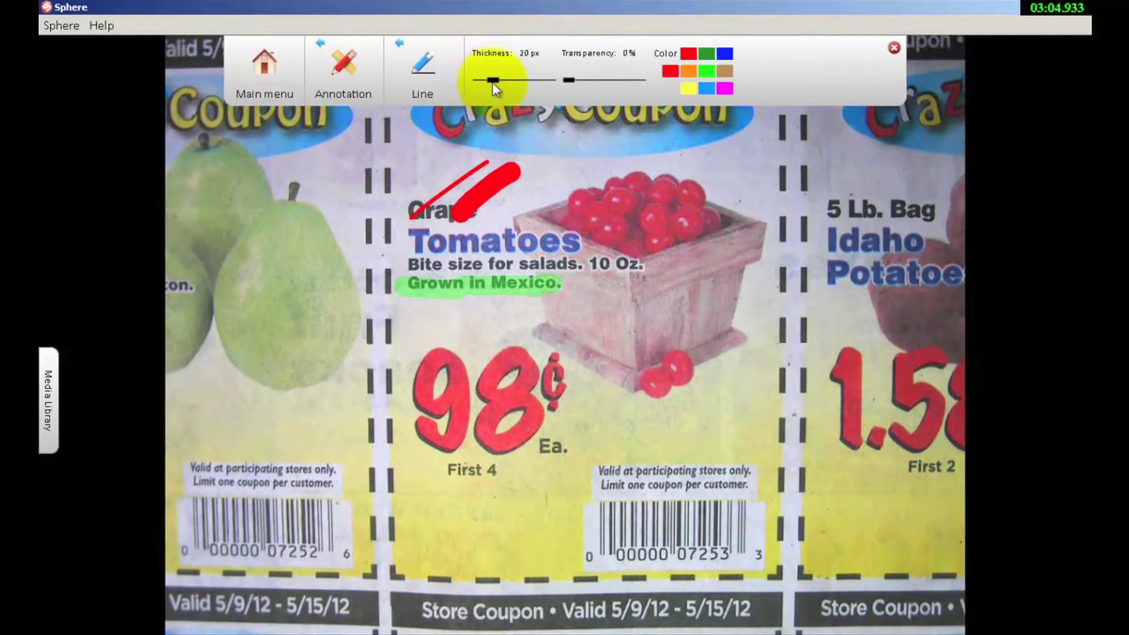
left_click_drag(504, 91, 481, 88)
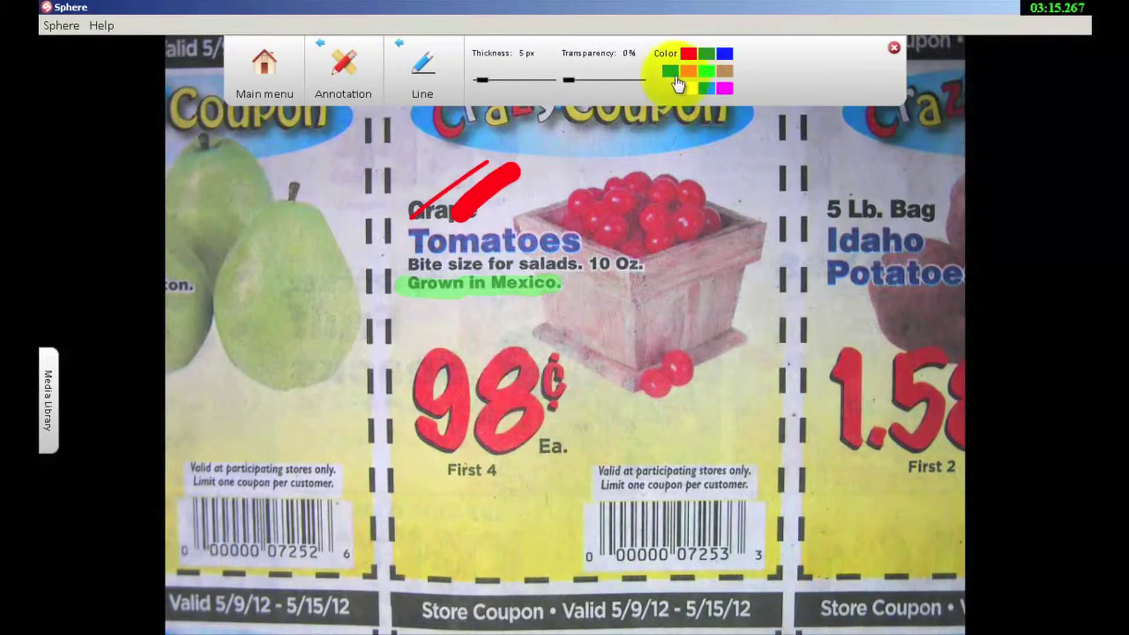
left_click(427, 75)
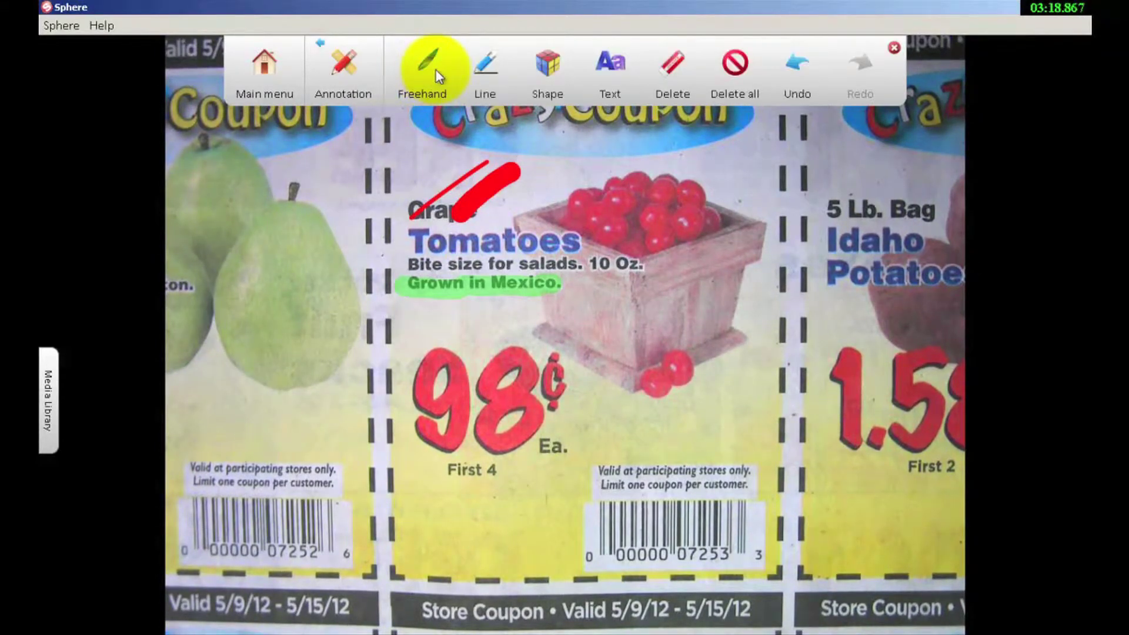
Draw a red 4 px circle over the end of "Tomatoes" and a 45 px thick one over the top of the tomatoes
left_click(548, 59)
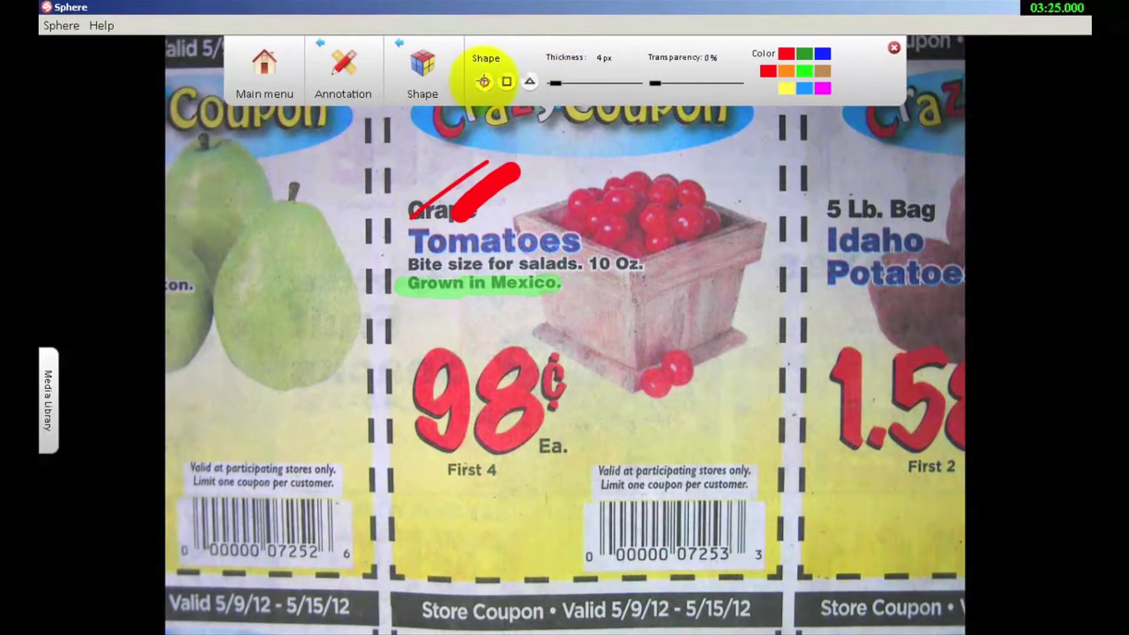
left_click_drag(585, 178, 486, 274)
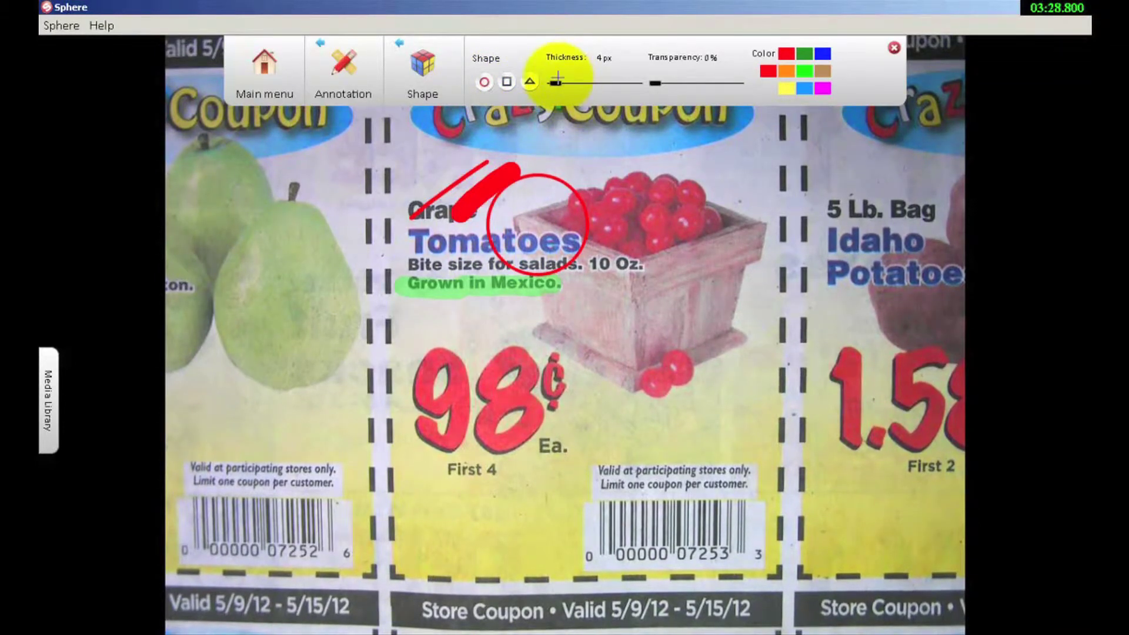
left_click_drag(555, 83, 590, 82)
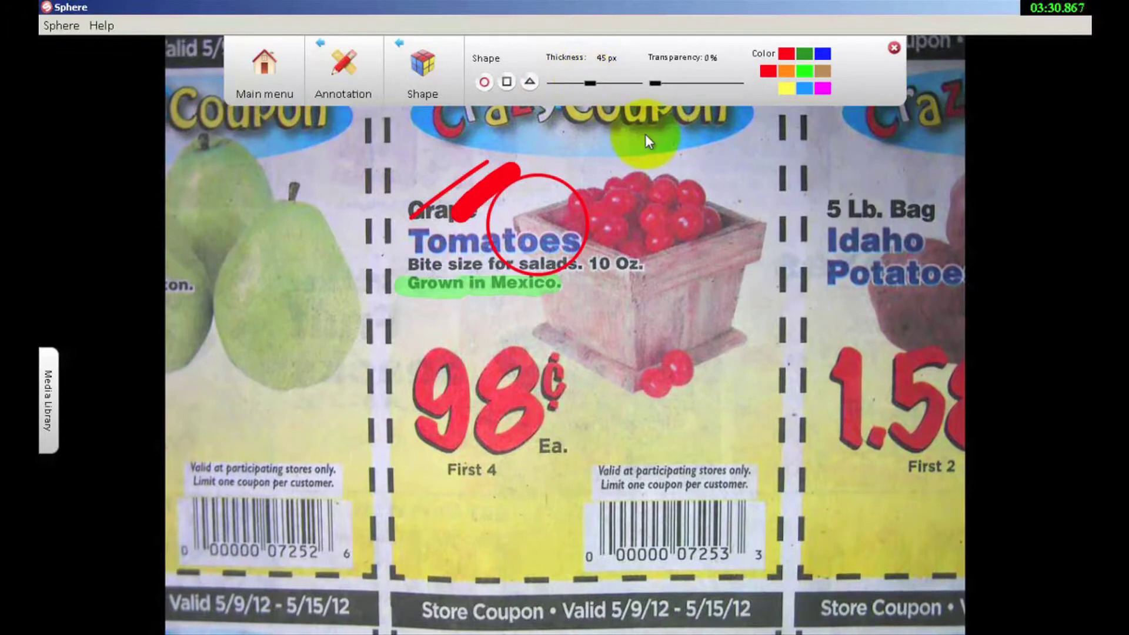
mouse_move(662, 139)
left_mouse_down()
mouse_move(615, 187)
mouse_move(590, 189)
left_mouse_up()
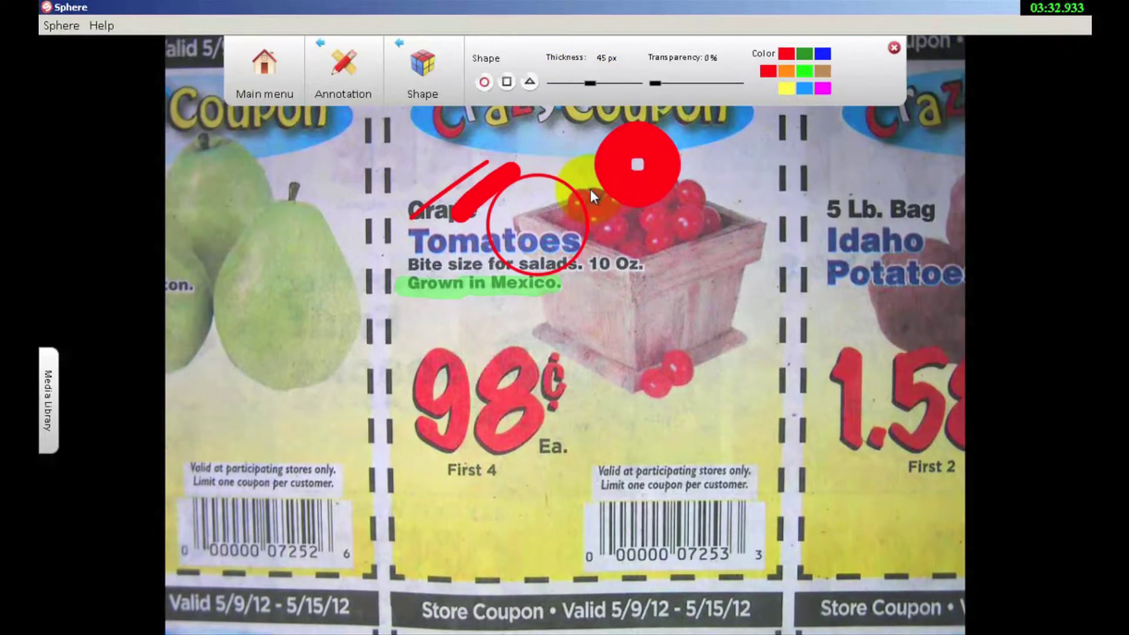
Draw another 45 px red circle at 72% transparency above the crate's far corner, beside the solid one
left_click_drag(654, 82, 715, 82)
mouse_move(719, 150)
left_mouse_down()
mouse_move(737, 298)
mouse_move(762, 271)
left_mouse_up()
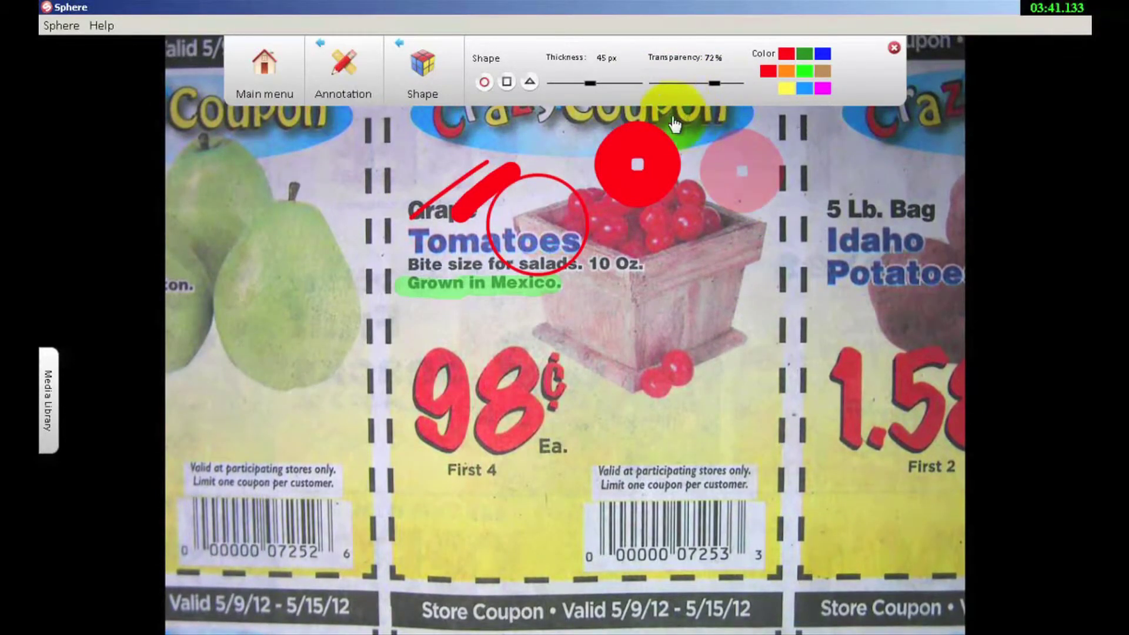
left_click(422, 61)
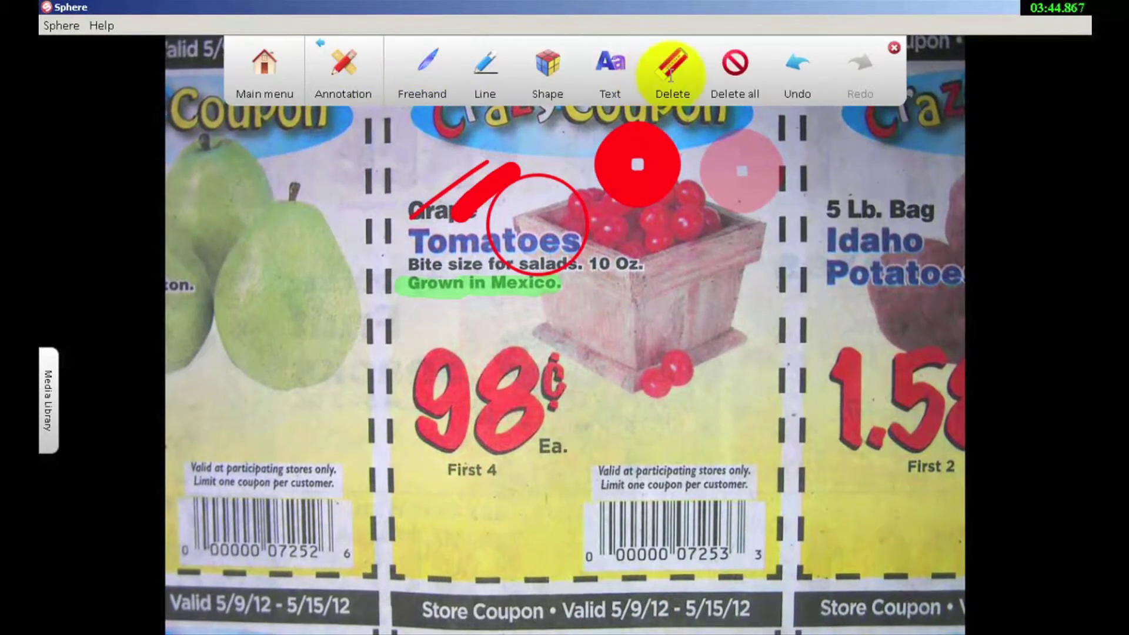
Add the red text annotation "Hello" in Calibri size 18 between "Grown in Mexico." and the 98¢ price
left_click(618, 72)
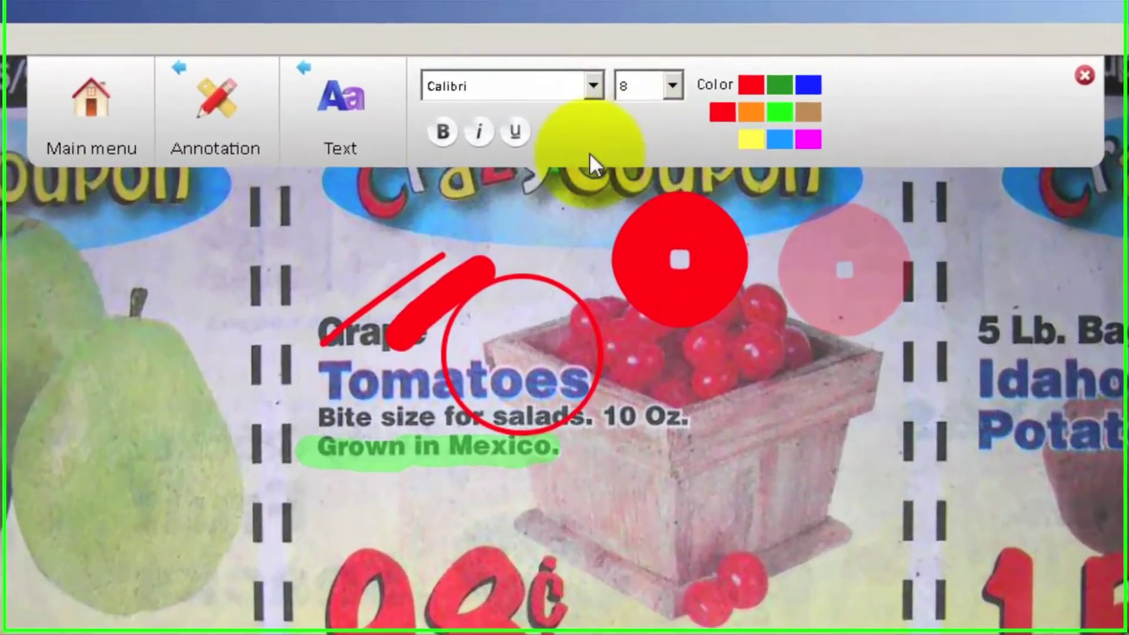
left_click(594, 88)
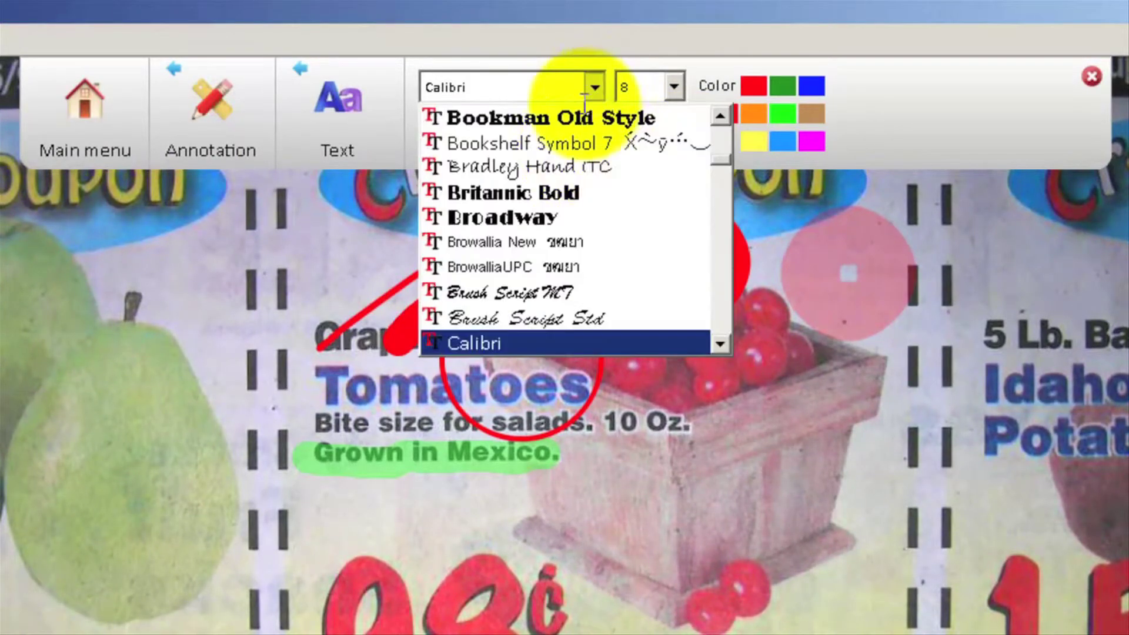
left_click(674, 88)
left_click(630, 266)
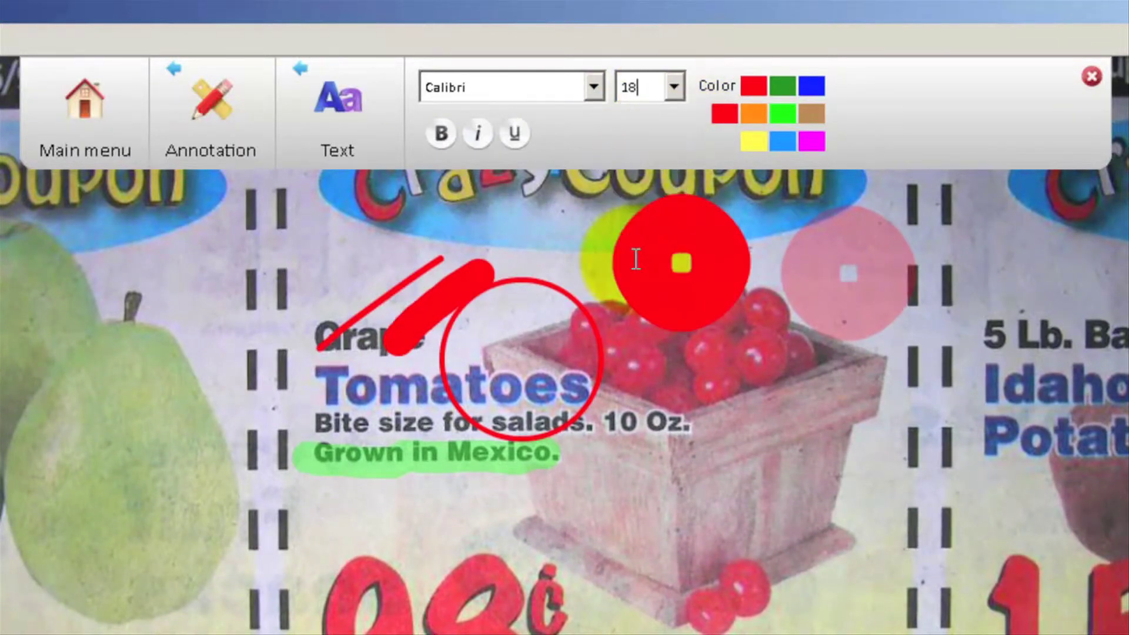
left_click(320, 505)
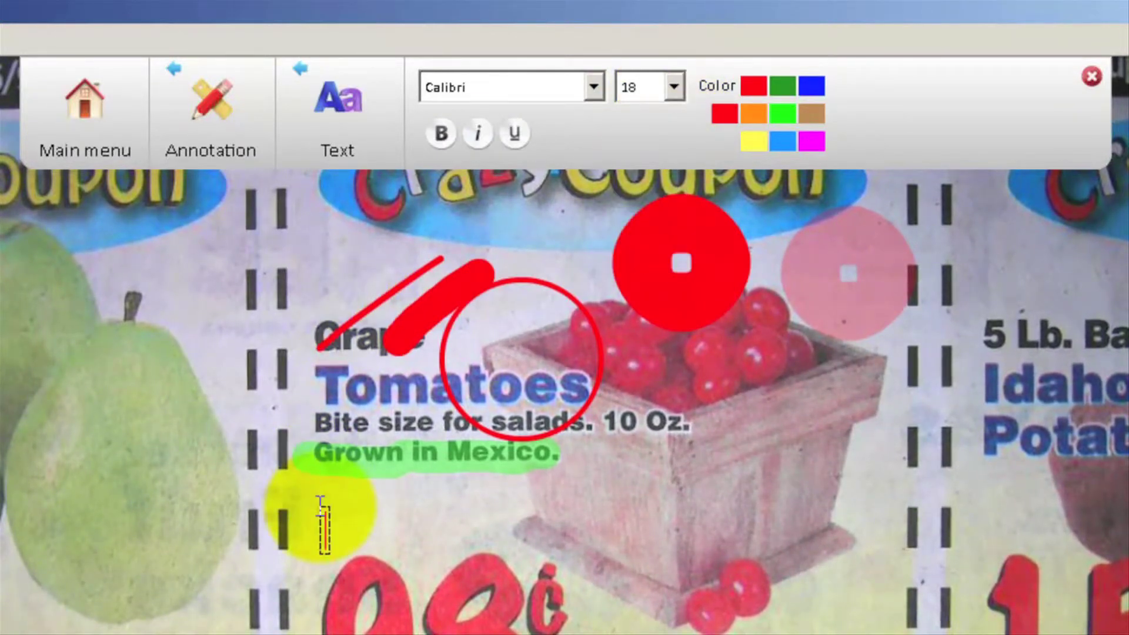
type("Hello")
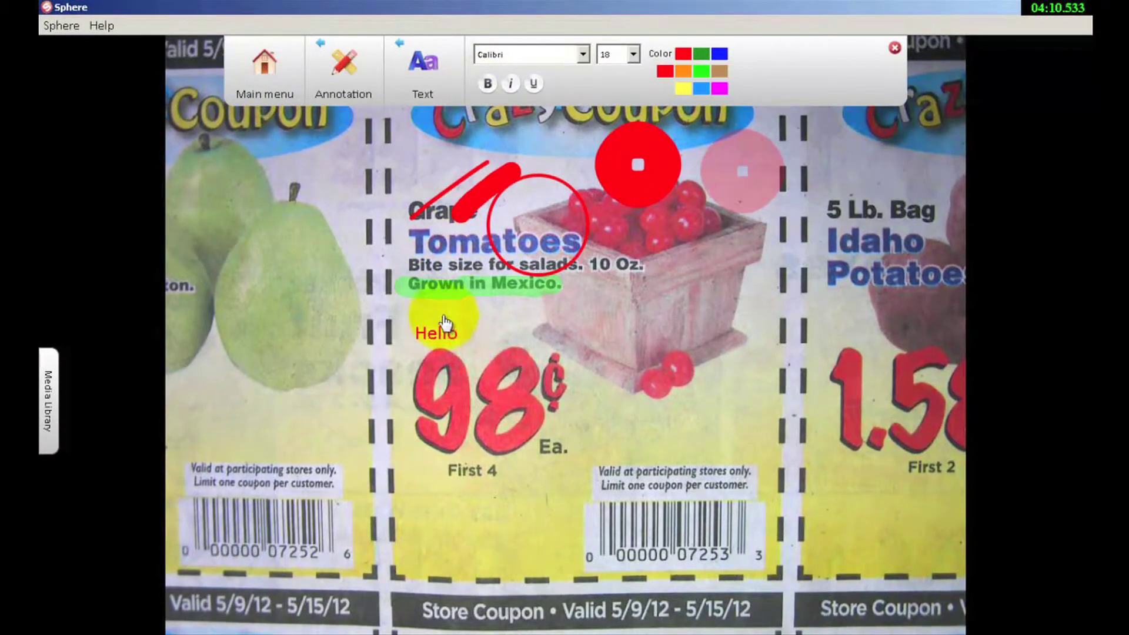
left_click(431, 62)
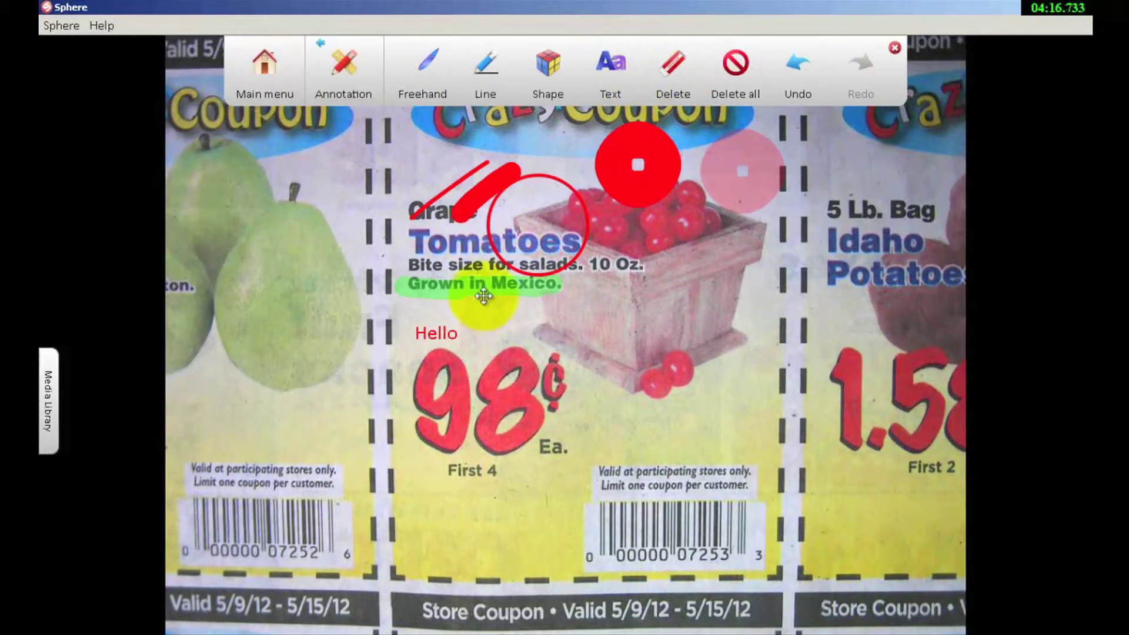
Move the "Hello" text below the large pear, the thick red line onto the 9 of the 98¢ price, and the outlined circle onto the pear
mouse_move(452, 325)
left_mouse_down()
mouse_move(457, 304)
mouse_move(277, 412)
left_mouse_up()
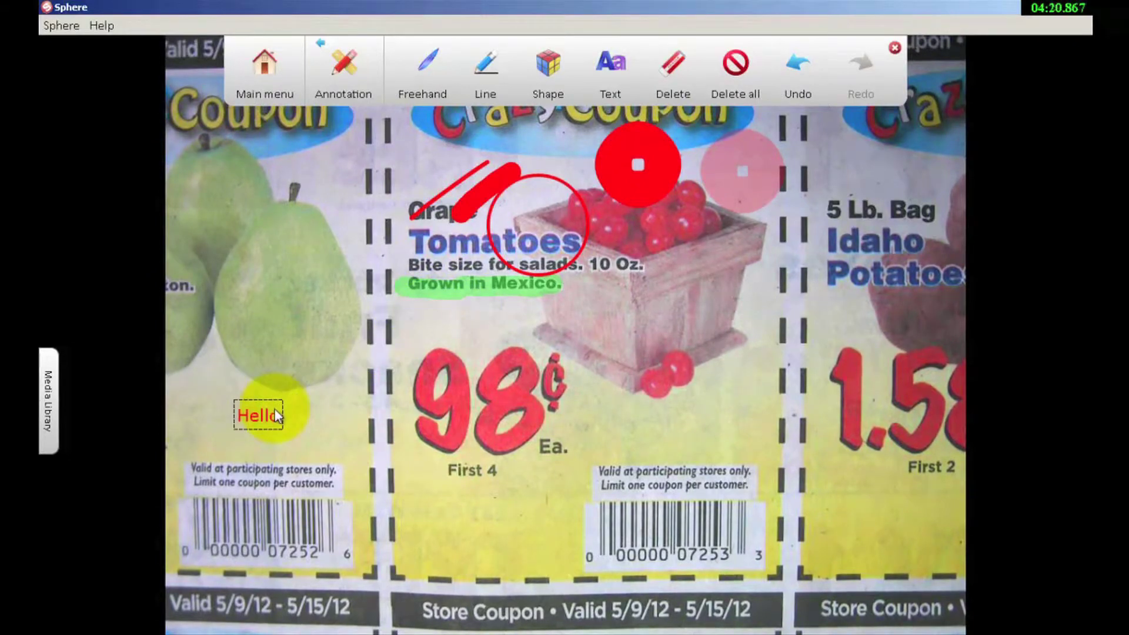
left_click(371, 416)
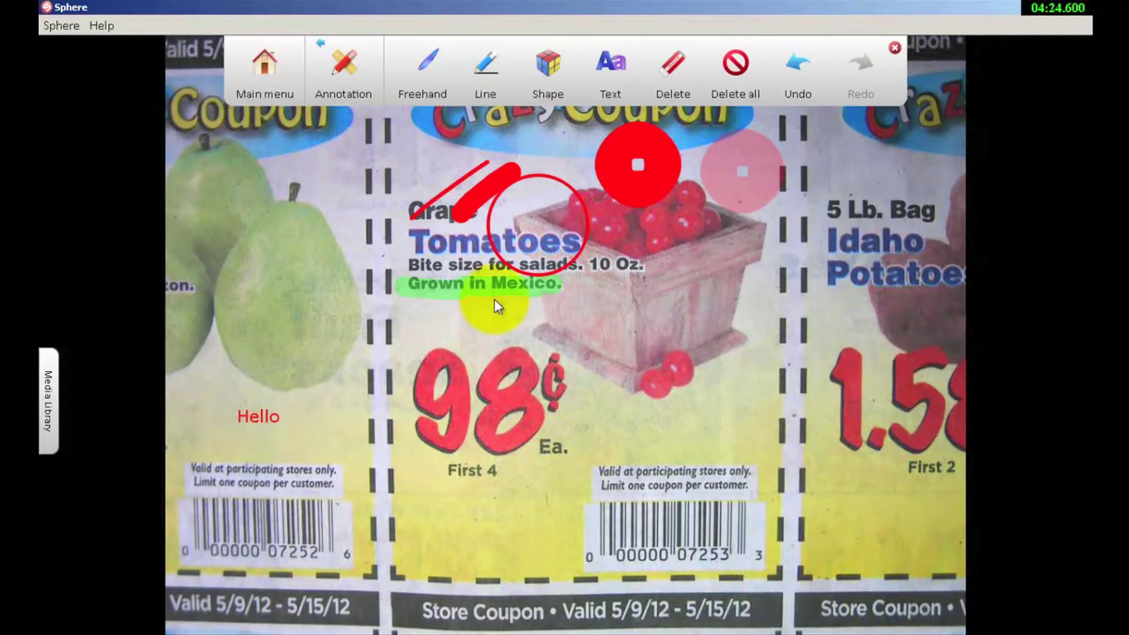
left_click(473, 210)
left_click_drag(473, 210, 418, 432)
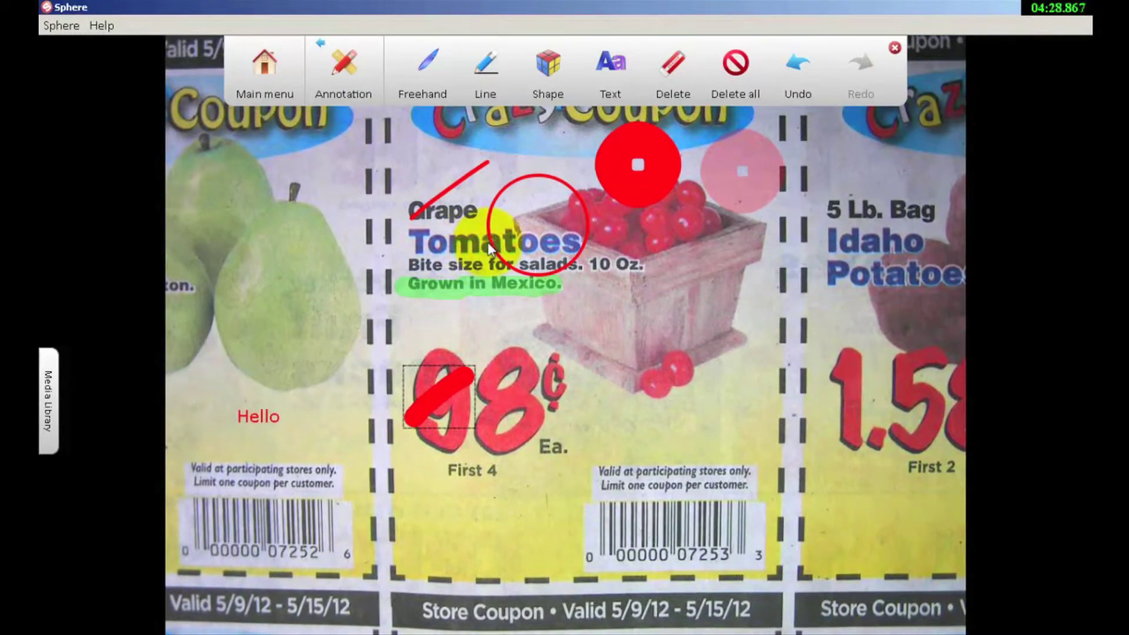
mouse_move(491, 241)
left_mouse_down()
mouse_move(383, 276)
mouse_move(279, 280)
left_mouse_up()
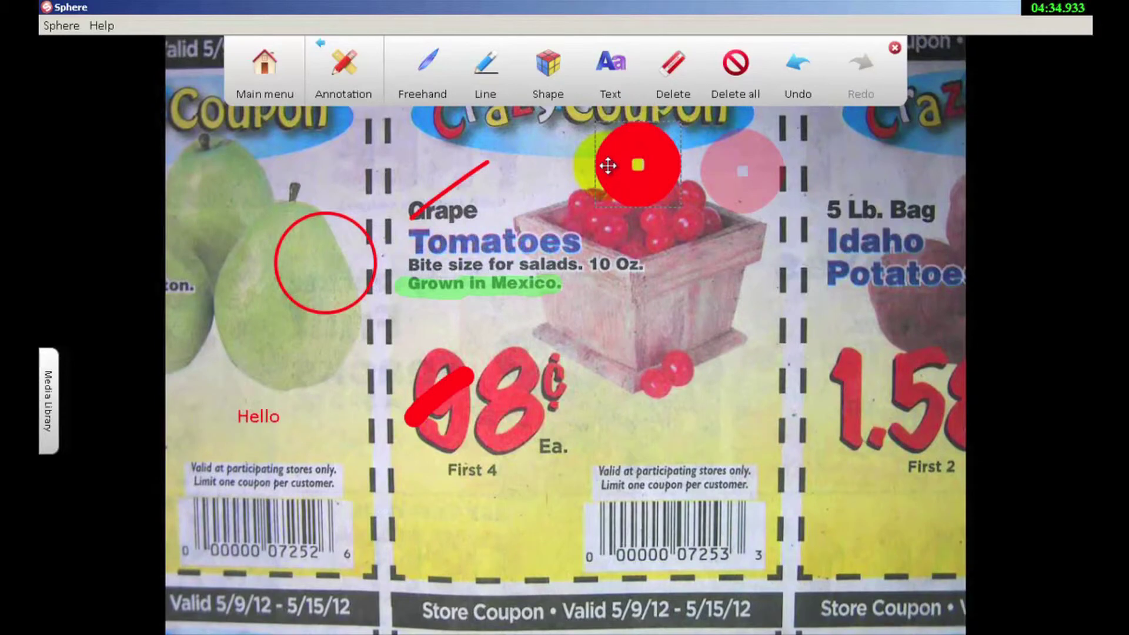
Delete the solid red circle above the tomatoes, undo the deletion and redo it
key("Delete")
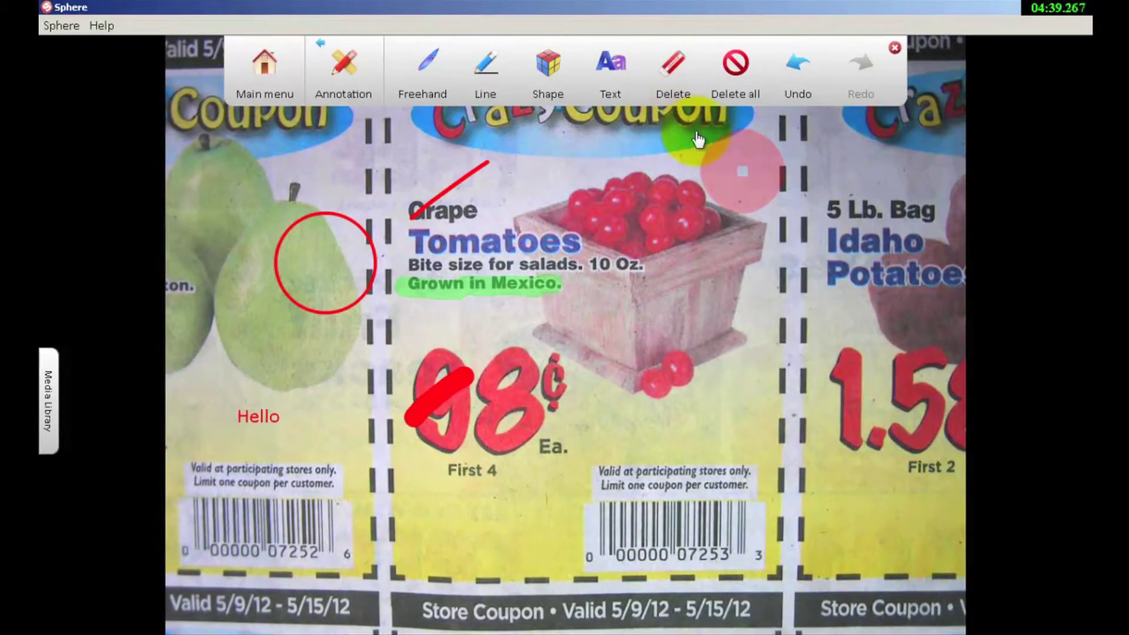
left_click(793, 71)
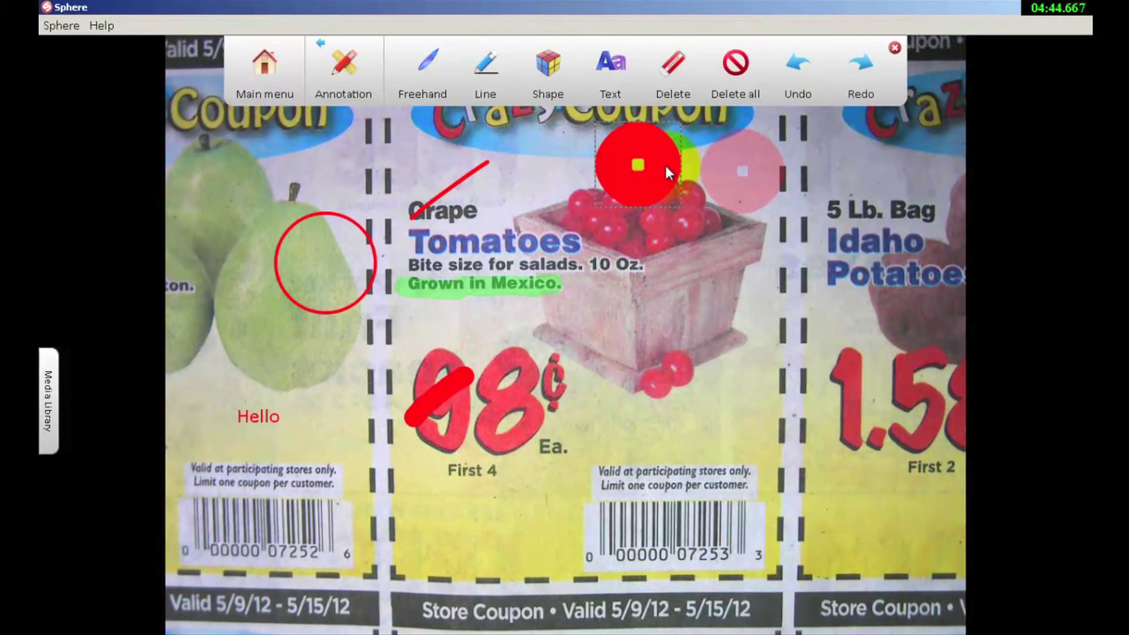
left_click(849, 75)
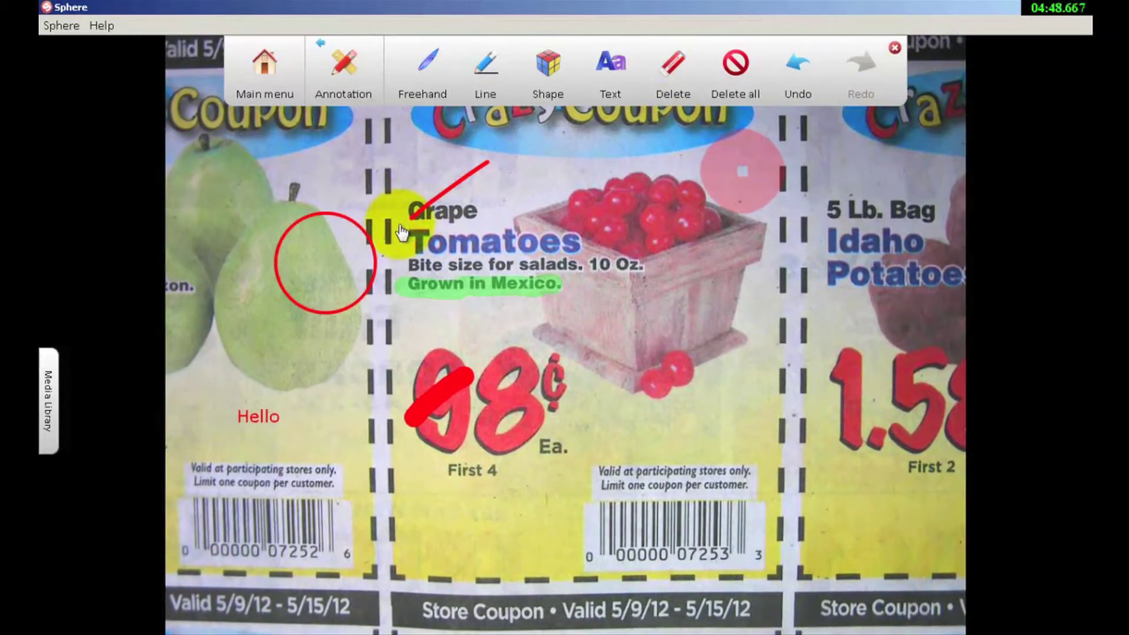
Delete all annotations, undo that, clear them all again and leave the annotation tools
left_click(733, 71)
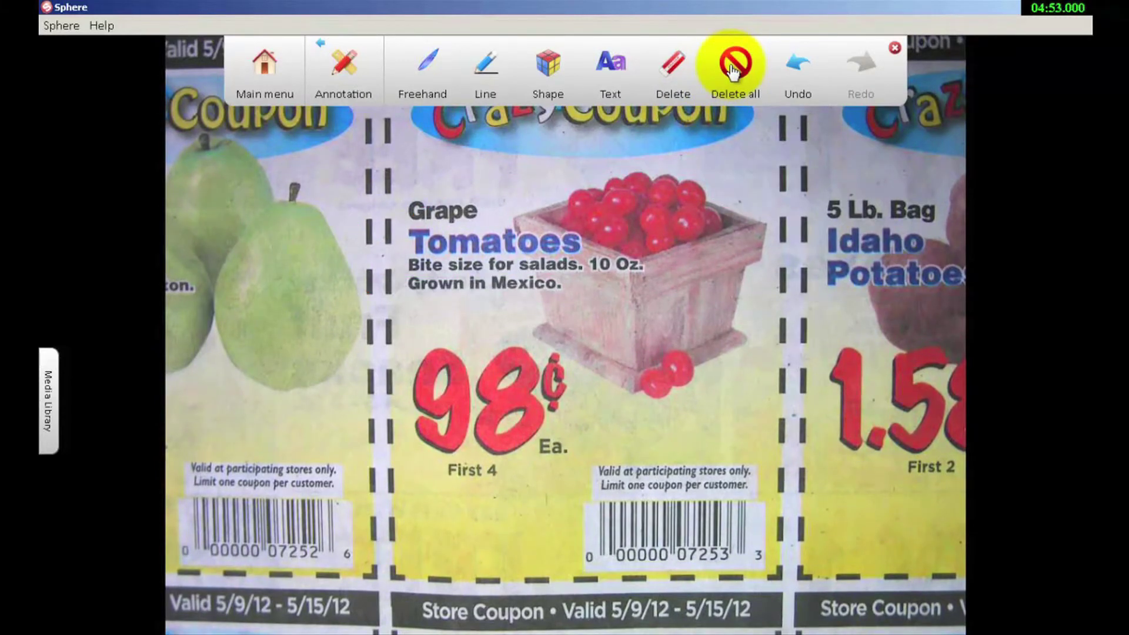
left_click(797, 65)
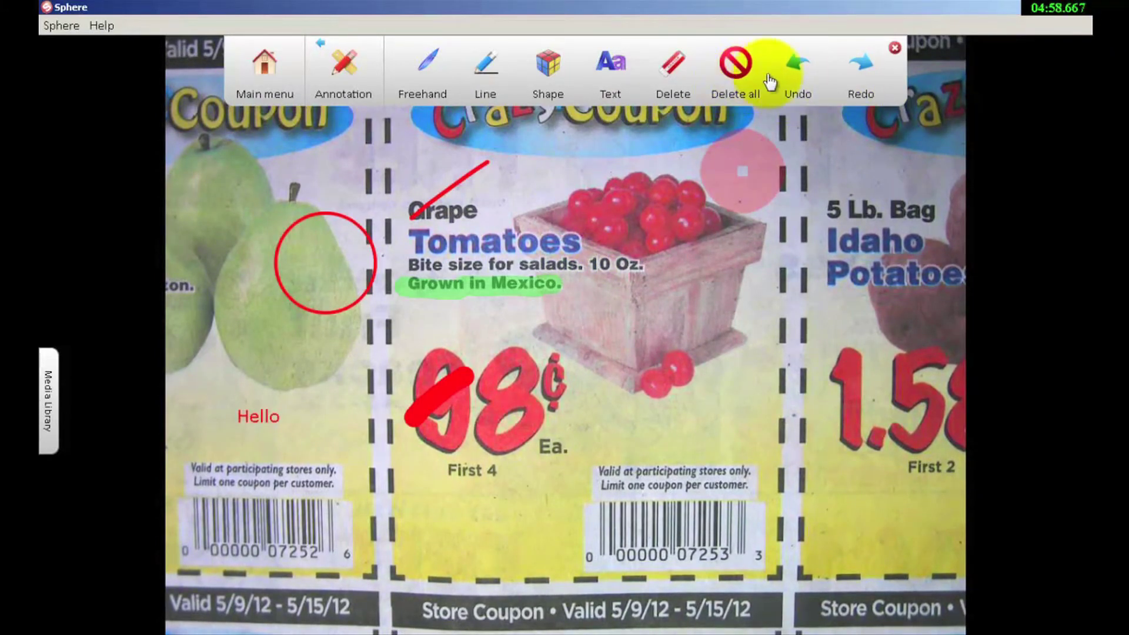
left_click(735, 76)
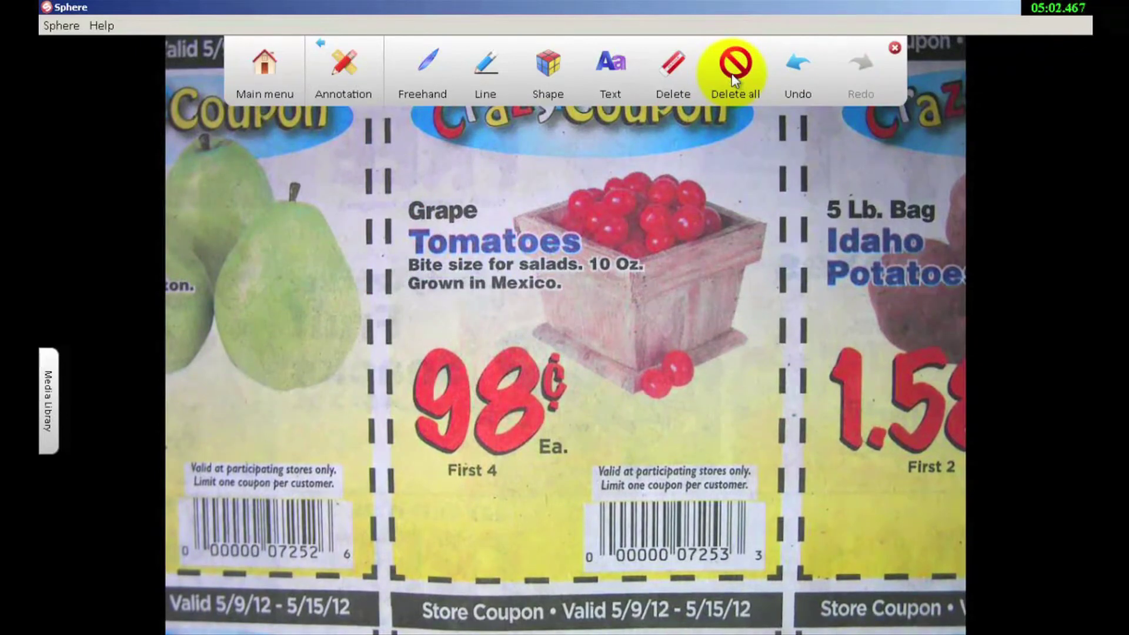
left_click(272, 82)
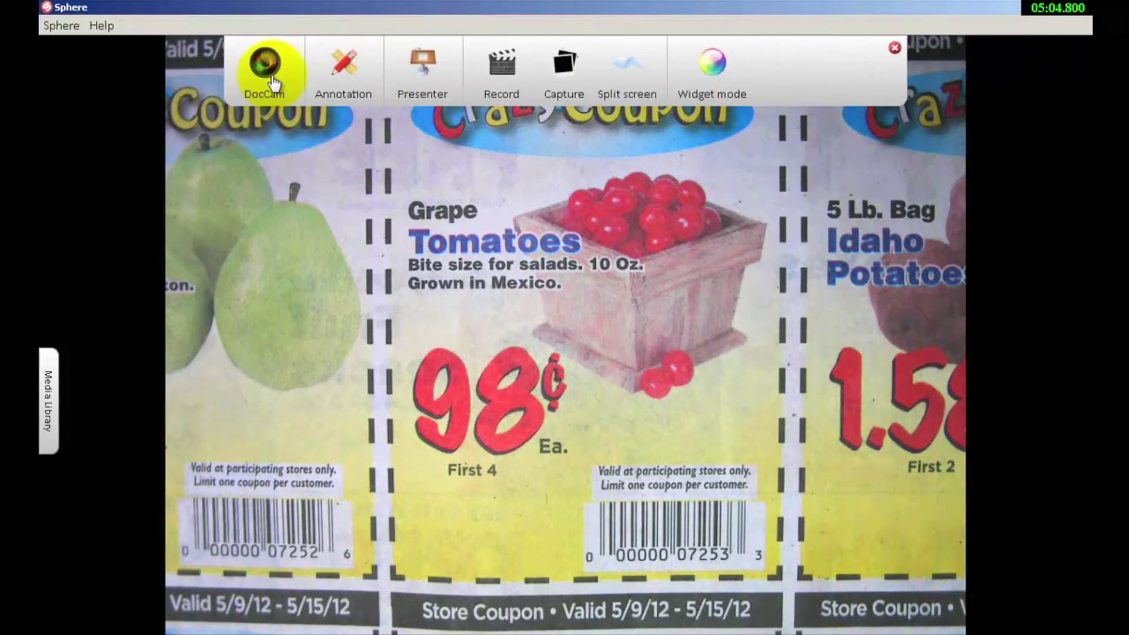